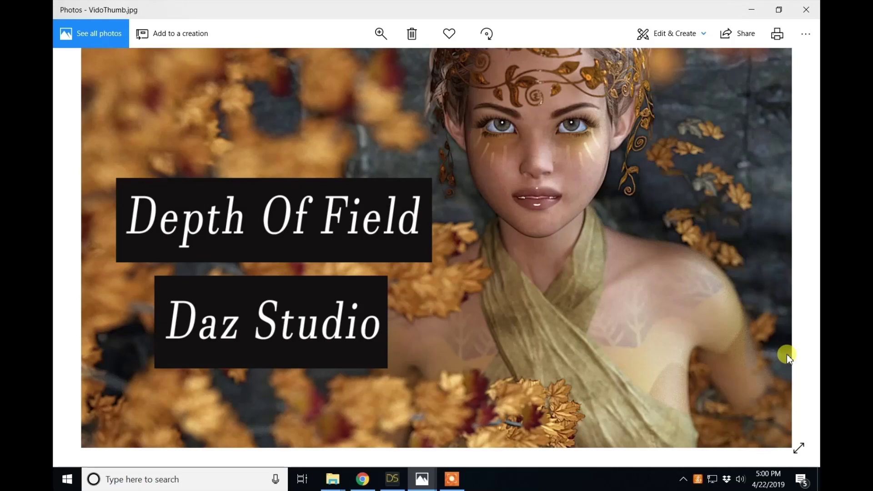
Switch from the Photos viewer to the Sonya.duf scene open in DAZ Studio.
{"action": "left_click", "coordinate": [398, 483]}
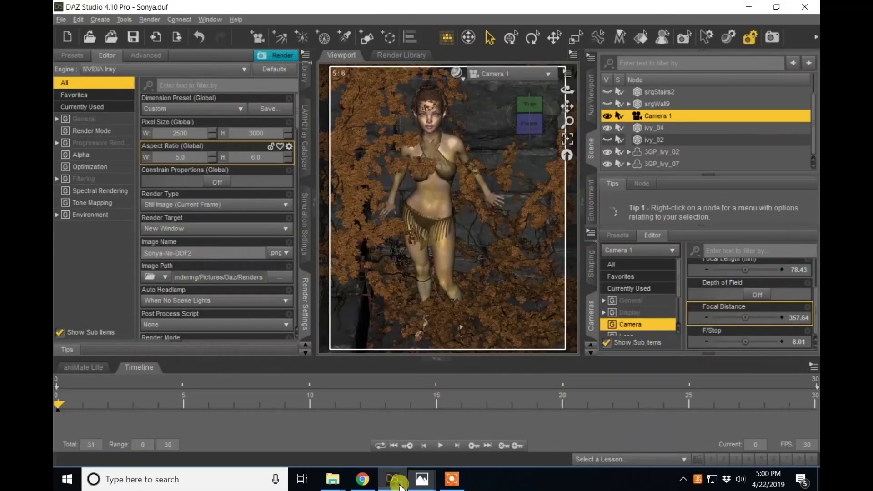
Show Camera 1's camera parameters in the Cameras pane and scroll to the Depth of Field setting.
{"action": "left_click", "coordinate": [593, 329]}
{"action": "left_click", "coordinate": [593, 330]}
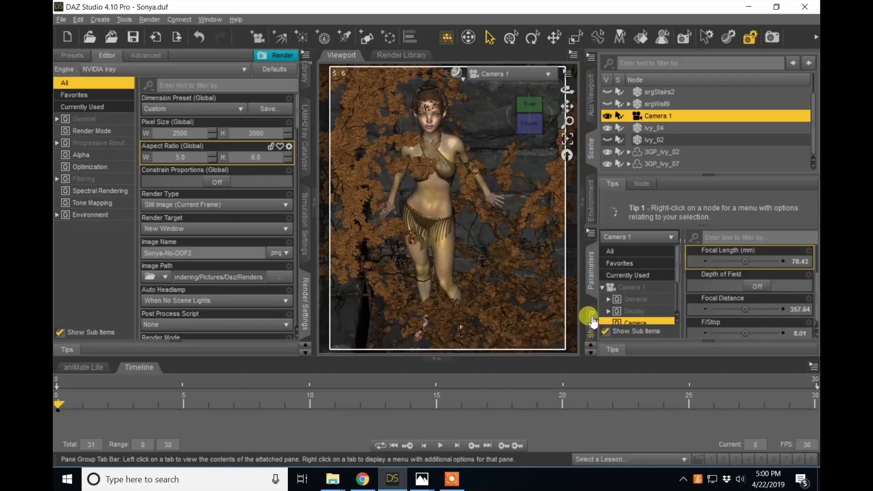
{"action": "left_click", "coordinate": [593, 281]}
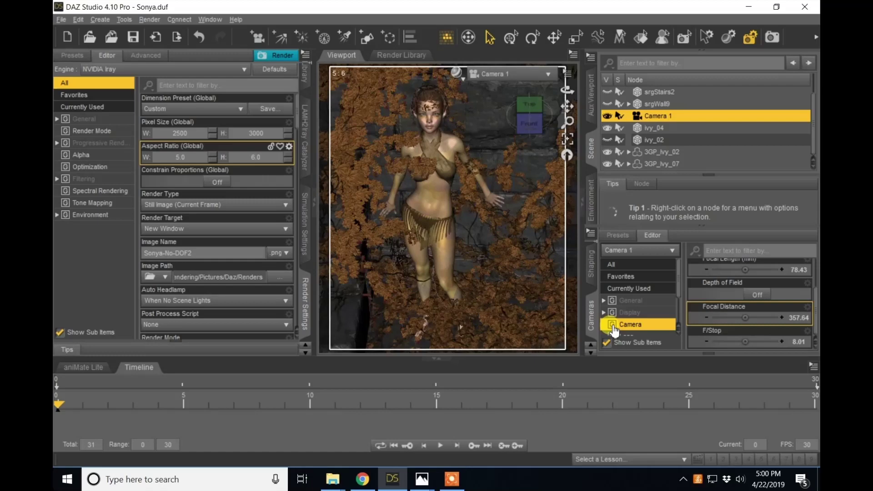
{"action": "left_click", "coordinate": [653, 324]}
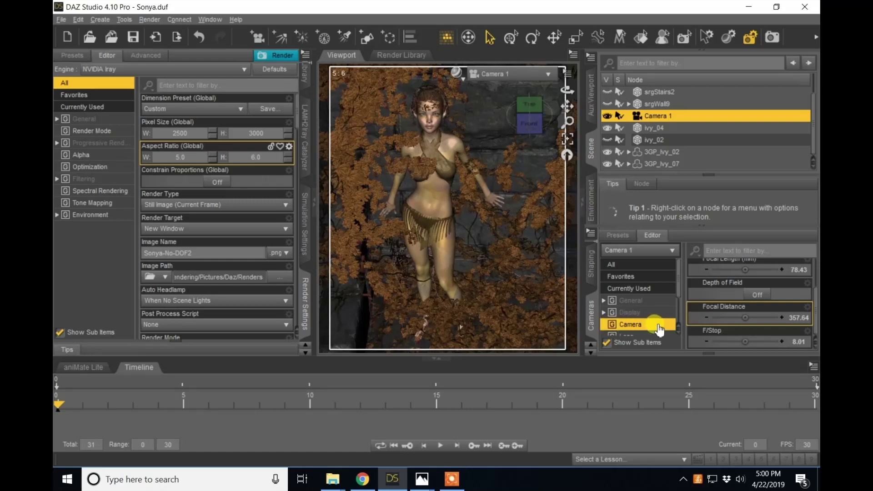
{"action": "scroll", "coordinate": [728, 291], "scroll_direction": "up", "scroll_amount": 3}
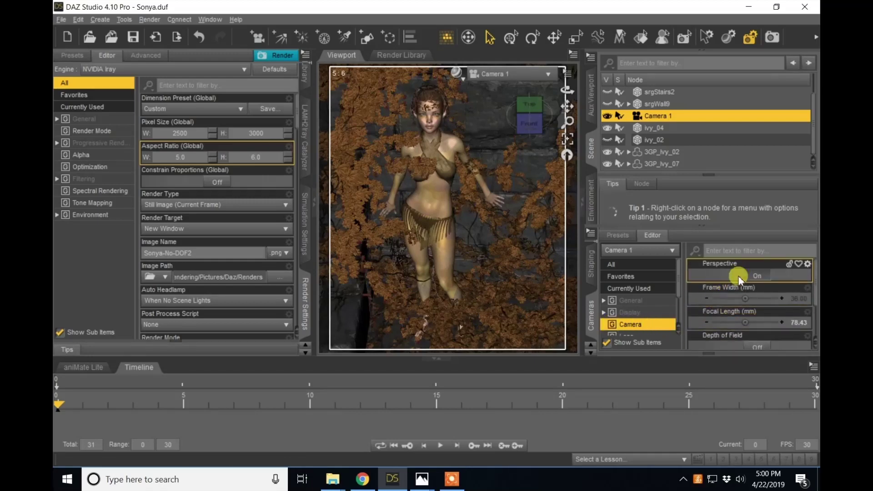
{"action": "scroll", "coordinate": [734, 284], "scroll_direction": "down", "scroll_amount": 2}
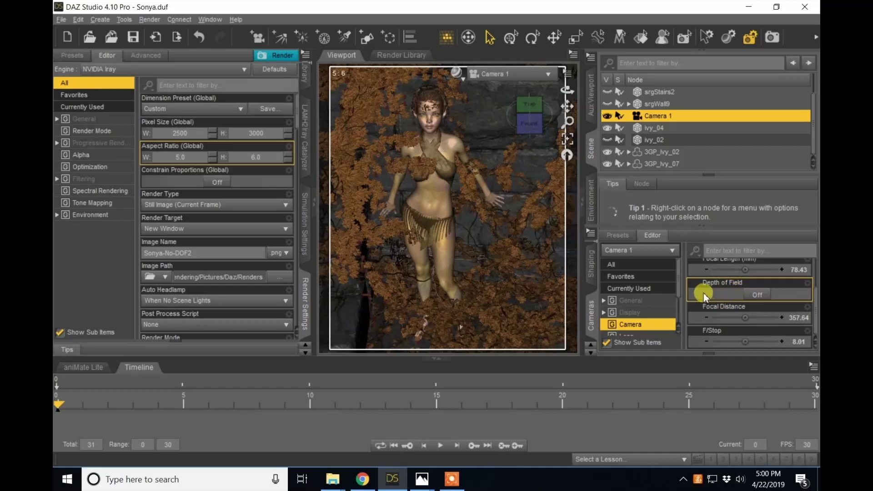
Toggle Camera 1's depth of field On, then back Off.
{"action": "left_click", "coordinate": [760, 294]}
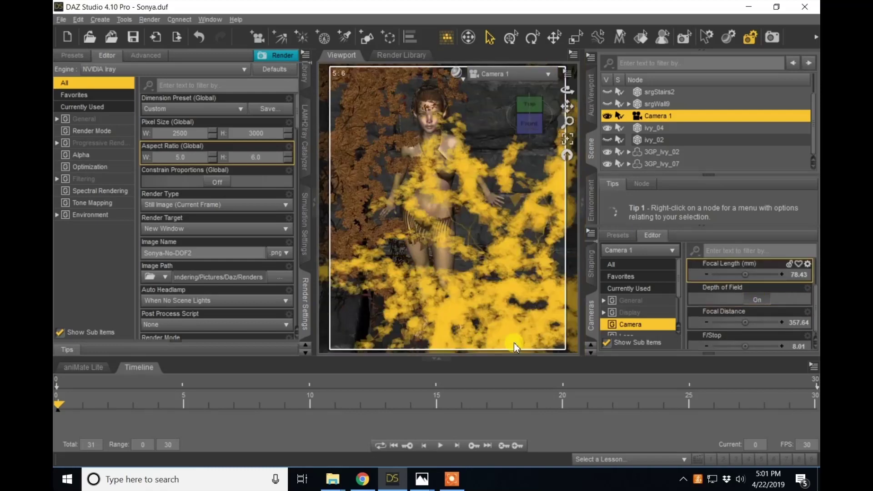
{"action": "scroll", "coordinate": [816, 273], "scroll_direction": "up", "scroll_amount": 1}
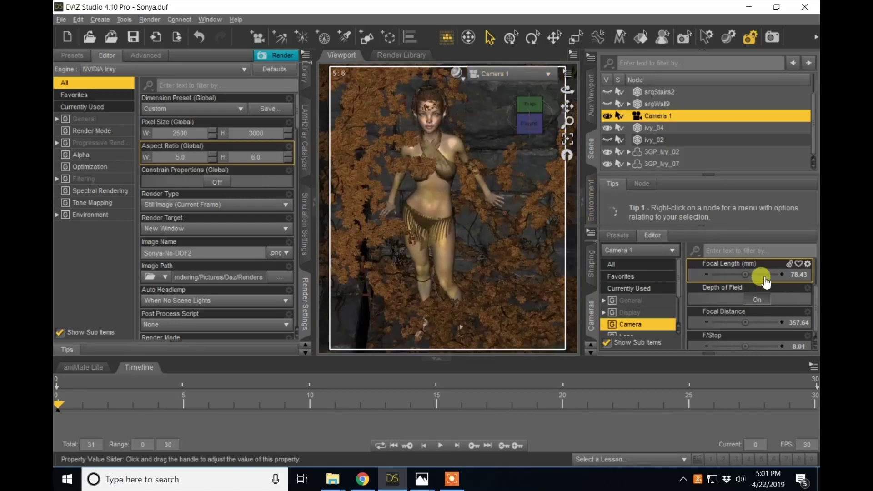
{"action": "left_click", "coordinate": [757, 298]}
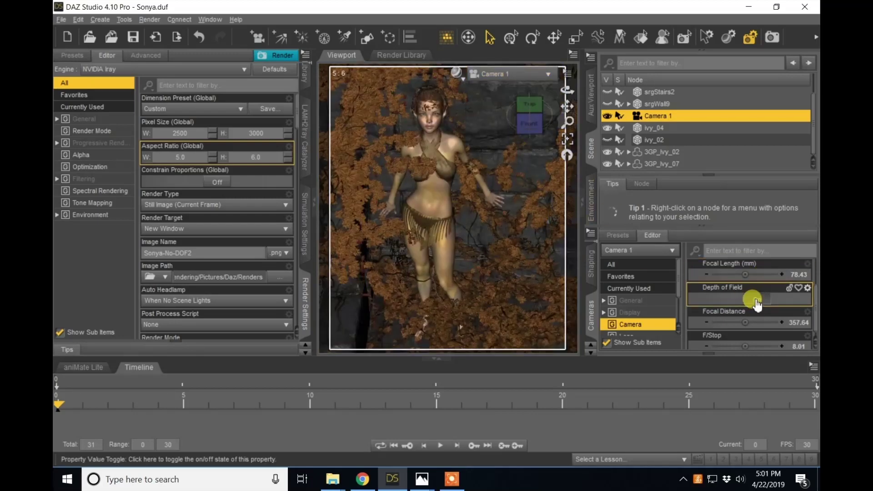
{"action": "left_click", "coordinate": [548, 74]}
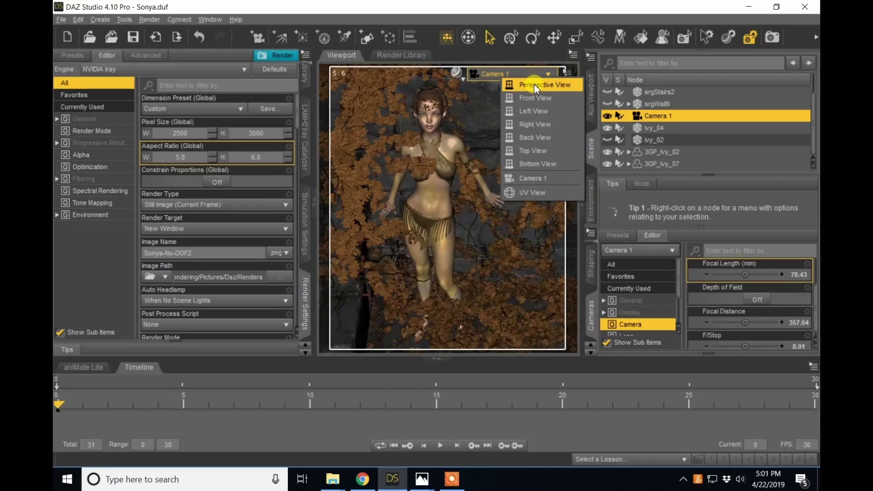
View through Perspective View, turn Camera 1's depth of field On, and set focal distance 354.94.
{"action": "left_click", "coordinate": [534, 84]}
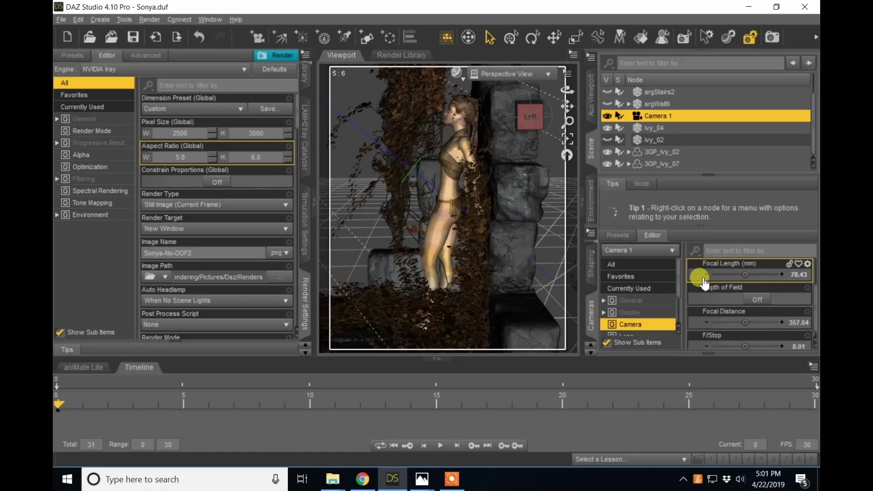
{"action": "left_click", "coordinate": [758, 300]}
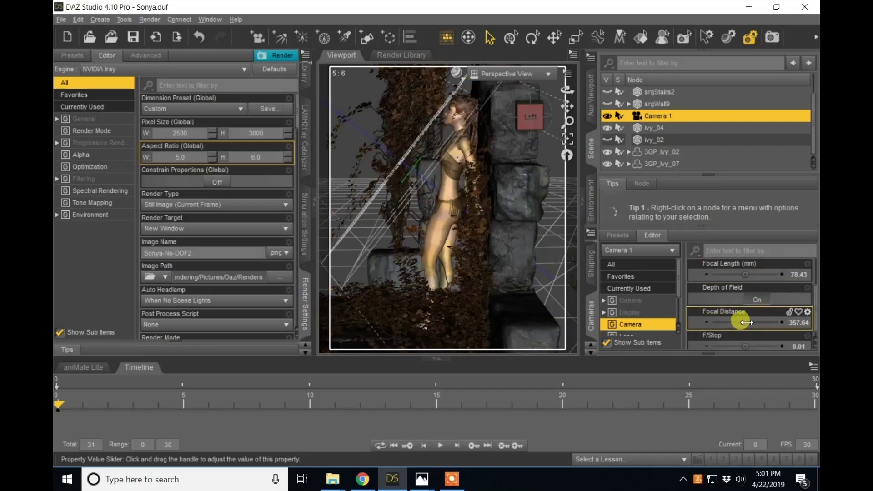
{"action": "mouse_move", "coordinate": [746, 323]}
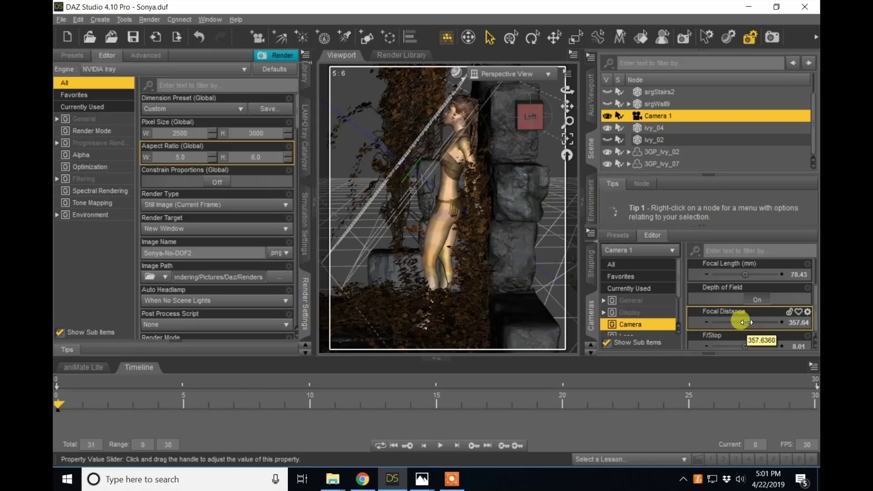
{"action": "mouse_move", "coordinate": [746, 323]}
{"action": "left_mouse_down"}
{"action": "mouse_move", "coordinate": [762, 322]}
{"action": "mouse_move", "coordinate": [742, 323]}
{"action": "left_mouse_up"}
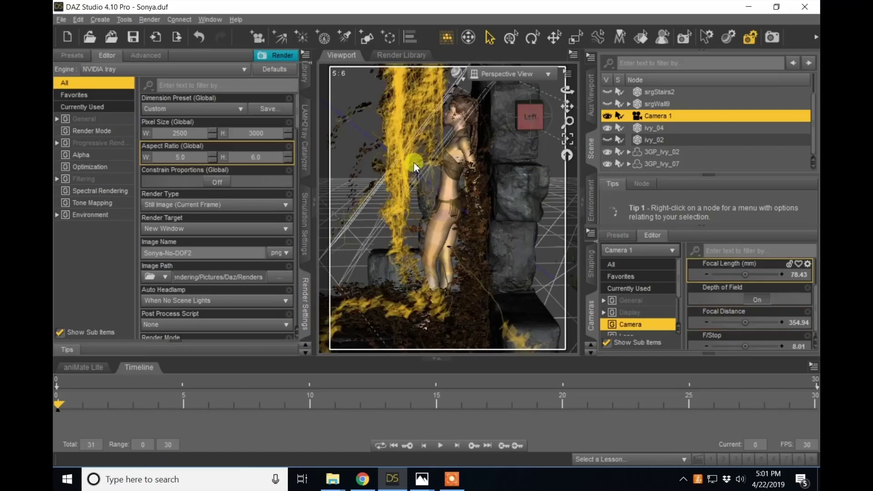
Hide and reshow ivy 3GP_Ivy_07 and 3GP_Ivy_02, then lower focal distance to 354.29.
{"action": "left_click", "coordinate": [608, 163]}
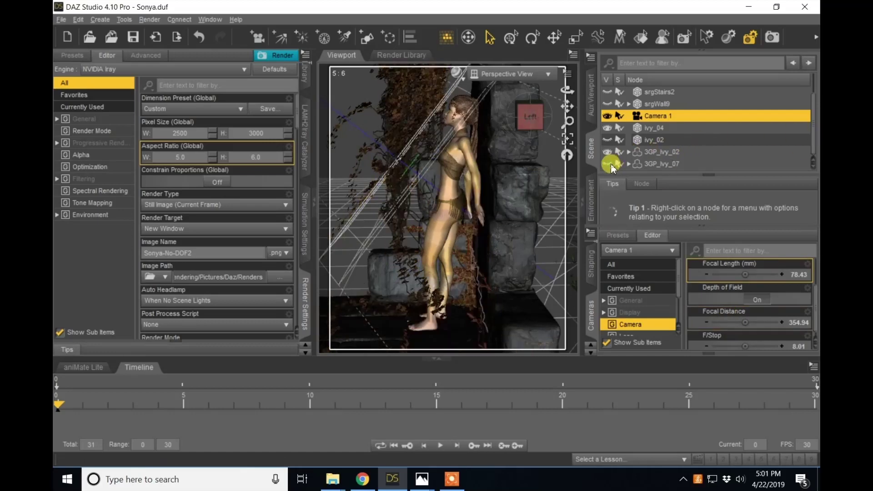
{"action": "left_click", "coordinate": [608, 164]}
{"action": "left_click", "coordinate": [608, 152]}
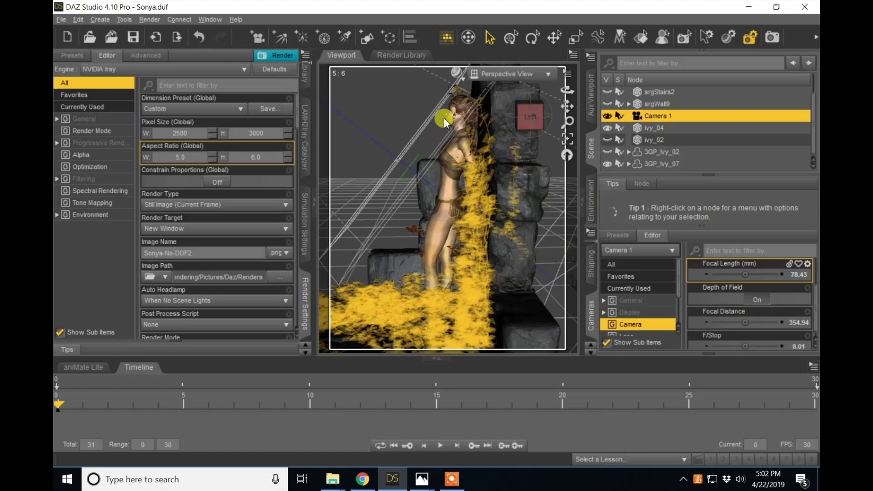
{"action": "left_click", "coordinate": [608, 151]}
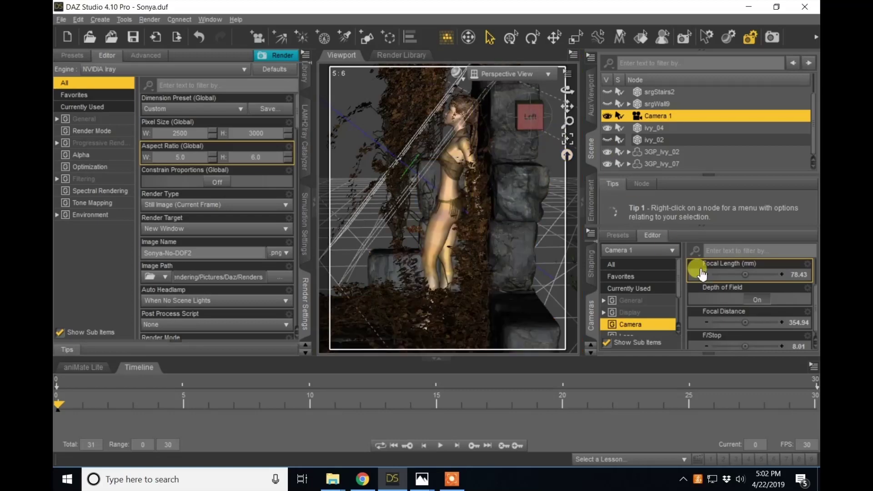
{"action": "left_click_drag", "start_coordinate": [736, 329], "coordinate": [744, 322]}
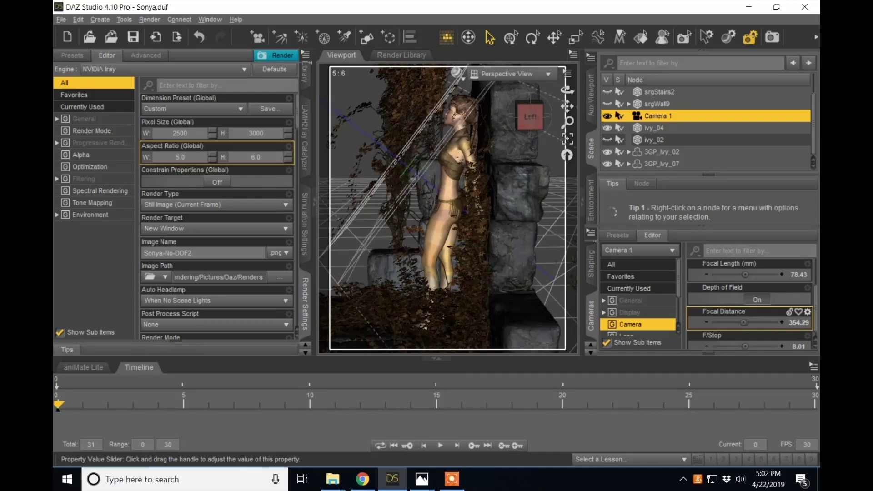
Raise Camera 1's F/Stop toward 19.54, then bring it down through 12.15 to 8.07.
{"action": "scroll", "coordinate": [744, 323], "scroll_direction": "down", "scroll_amount": 1}
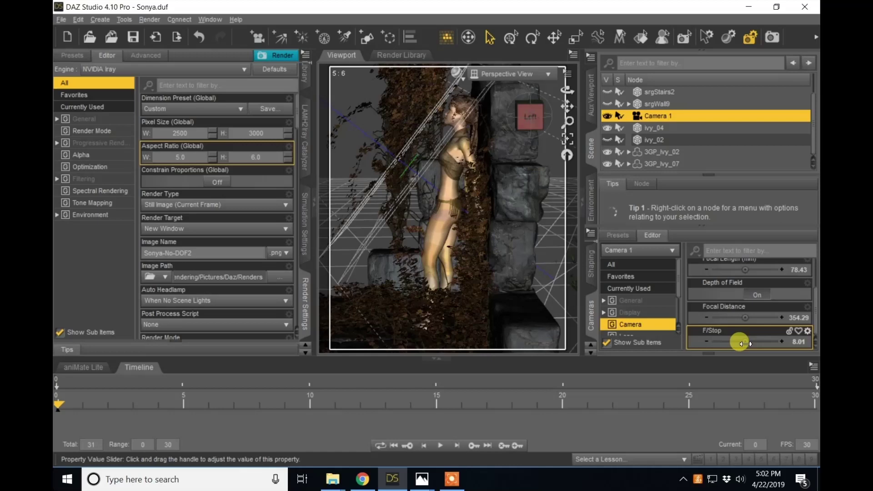
{"action": "mouse_move", "coordinate": [745, 343]}
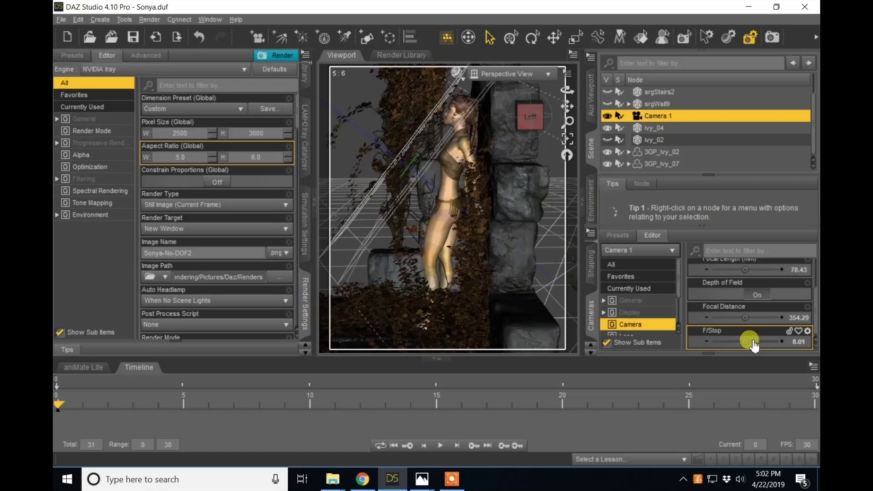
{"action": "mouse_move", "coordinate": [764, 349]}
{"action": "left_mouse_down"}
{"action": "mouse_move", "coordinate": [744, 342]}
{"action": "mouse_move", "coordinate": [766, 341]}
{"action": "left_mouse_up"}
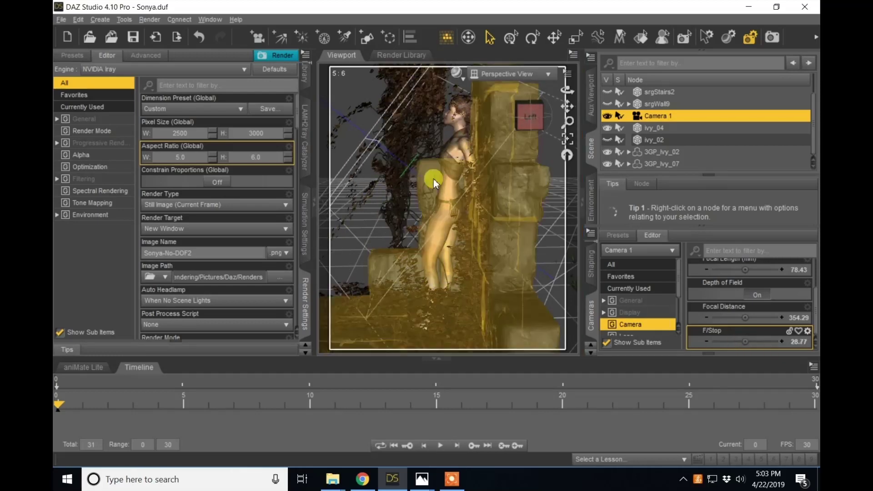
{"action": "left_click_drag", "start_coordinate": [744, 342], "coordinate": [734, 341]}
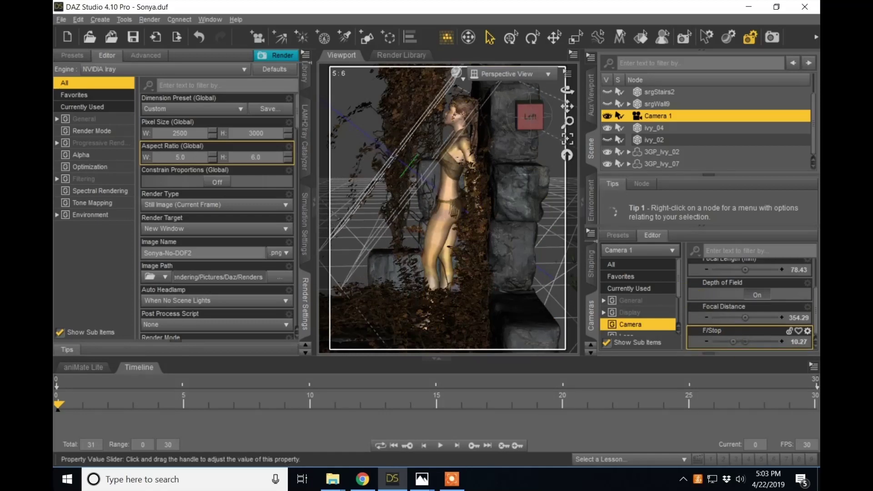
{"action": "left_click_drag", "start_coordinate": [745, 341], "coordinate": [737, 342]}
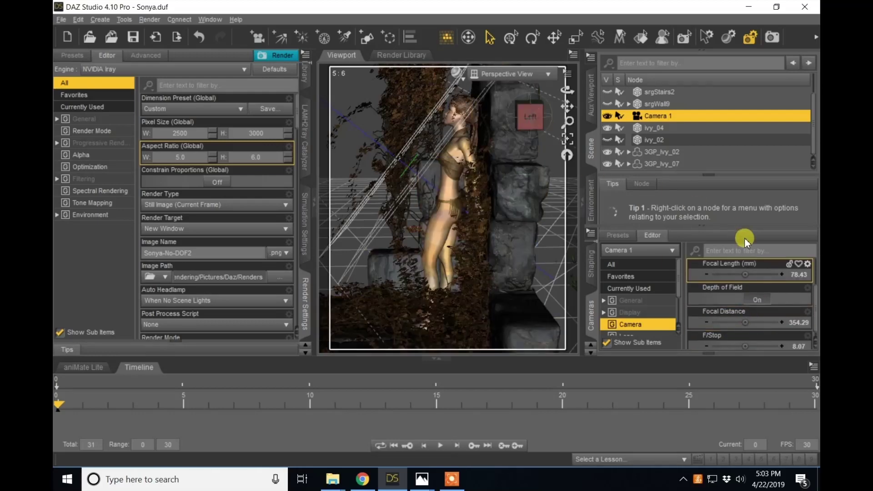
Bring up Camera 1's Display parameter group, checking the viewport view and shading lists.
{"action": "left_click", "coordinate": [647, 313]}
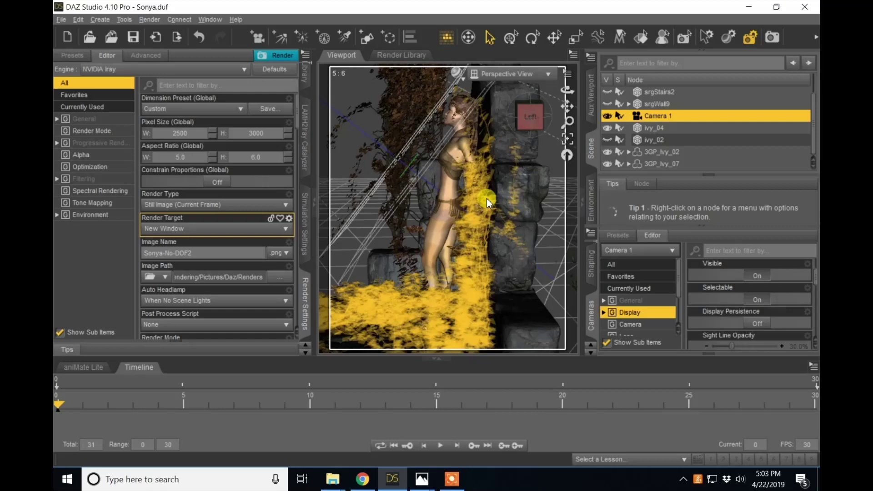
{"action": "left_click", "coordinate": [510, 74]}
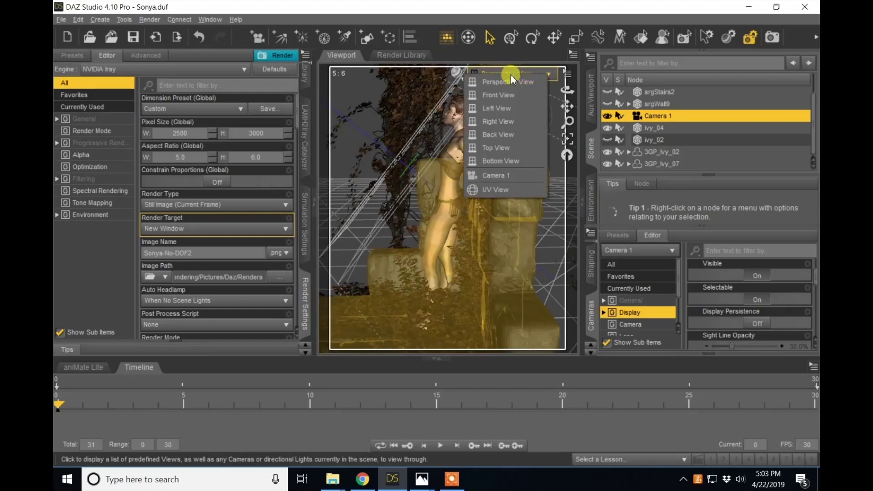
{"action": "left_click", "coordinate": [491, 36]}
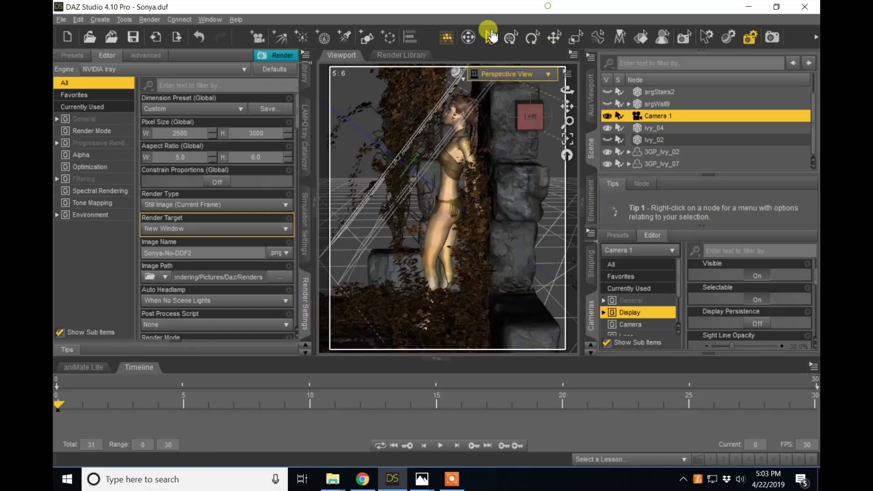
{"action": "left_click", "coordinate": [456, 73]}
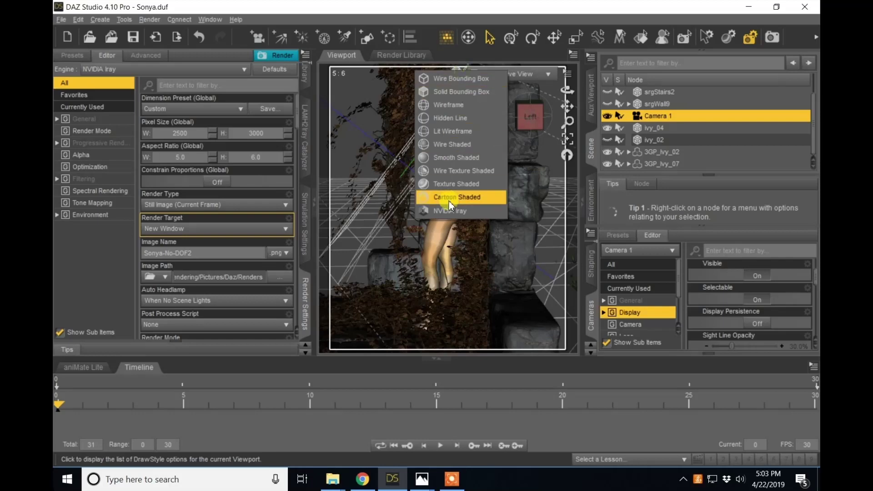
{"action": "left_click", "coordinate": [541, 73]}
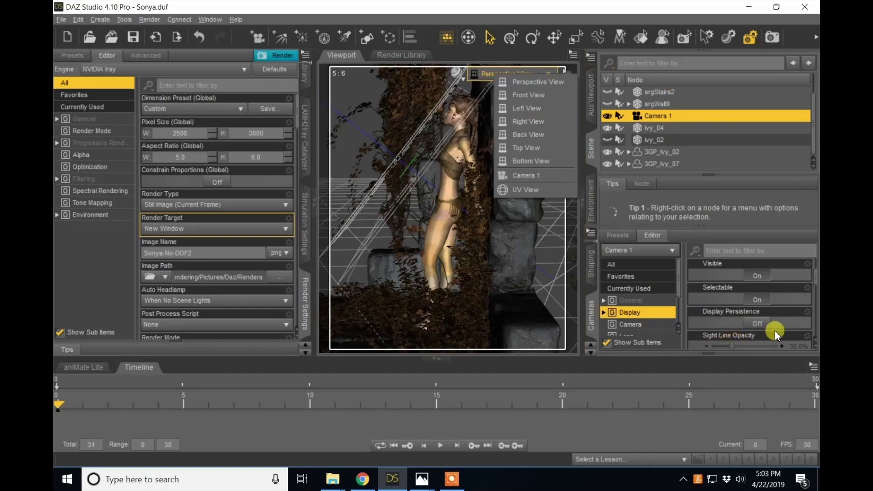
{"action": "left_click", "coordinate": [634, 324]}
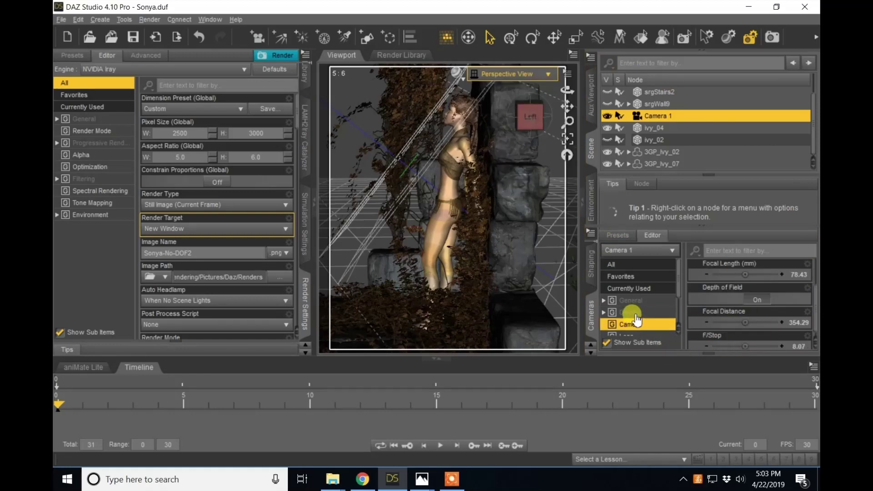
{"action": "left_click", "coordinate": [632, 313]}
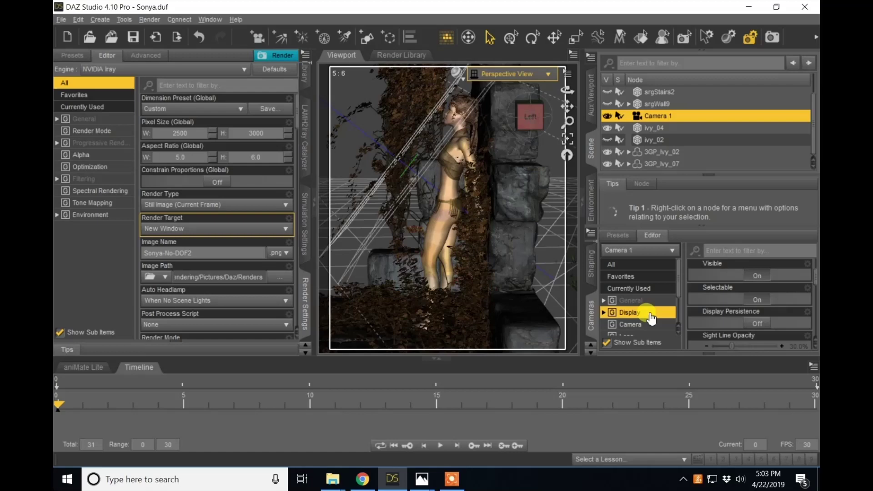
{"action": "left_click", "coordinate": [636, 323]}
{"action": "left_click", "coordinate": [634, 313]}
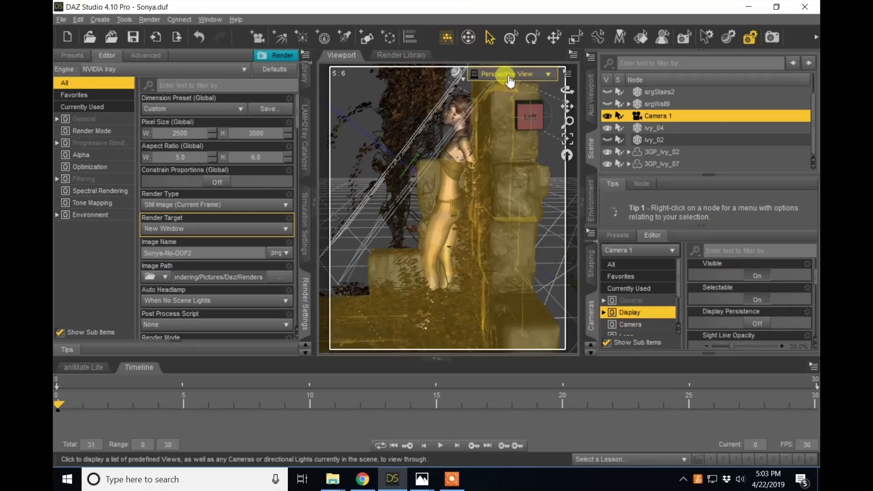
Switch the viewport to Camera 1 and scroll to the DOF overlay settings.
{"action": "left_click", "coordinate": [510, 80]}
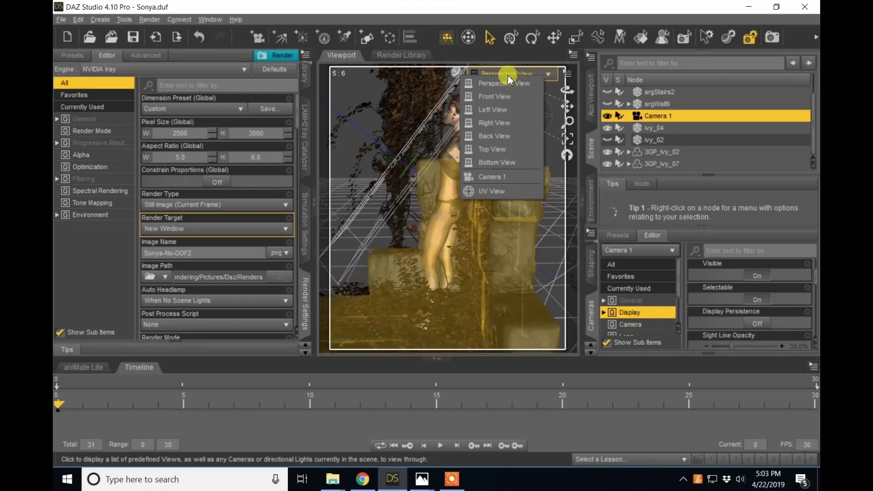
{"action": "left_click", "coordinate": [503, 178]}
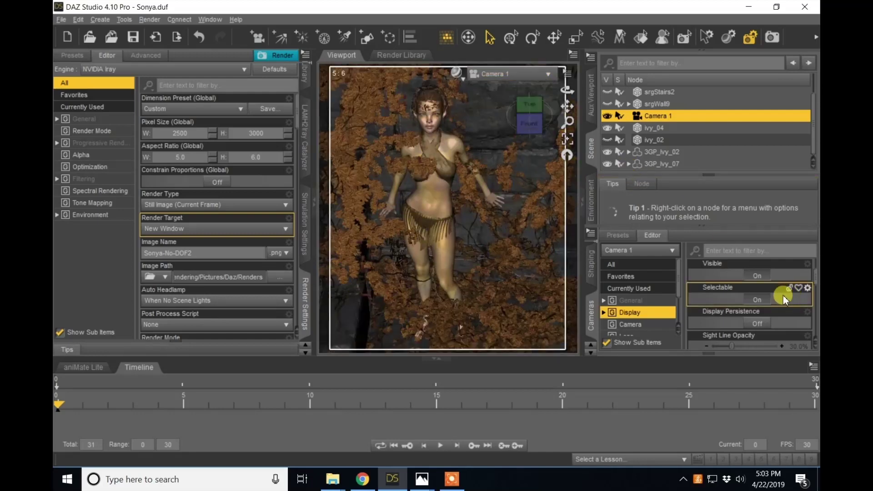
{"action": "scroll", "coordinate": [785, 300], "scroll_direction": "down", "scroll_amount": 8}
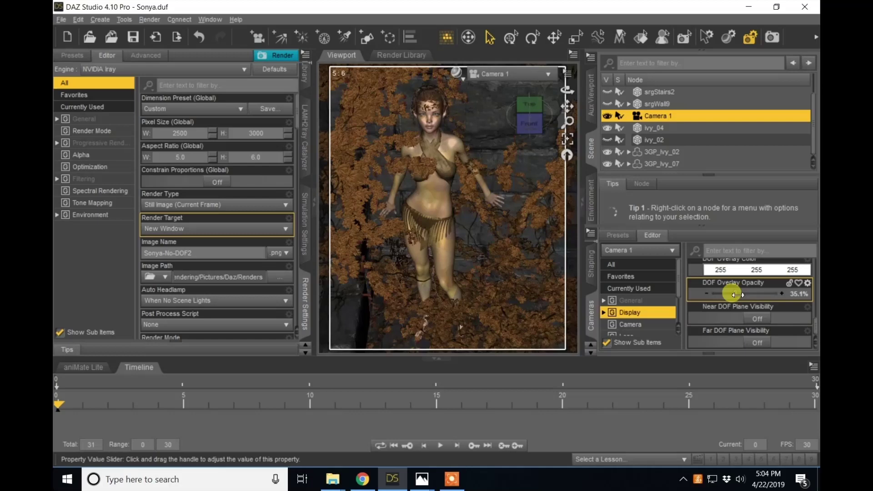
Turn Near DOF Plane Visibility On and set DOF Overlay Opacity to about 31.5%.
{"action": "mouse_move", "coordinate": [735, 294]}
{"action": "left_mouse_down"}
{"action": "mouse_move", "coordinate": [718, 294]}
{"action": "mouse_move", "coordinate": [748, 295]}
{"action": "left_mouse_up"}
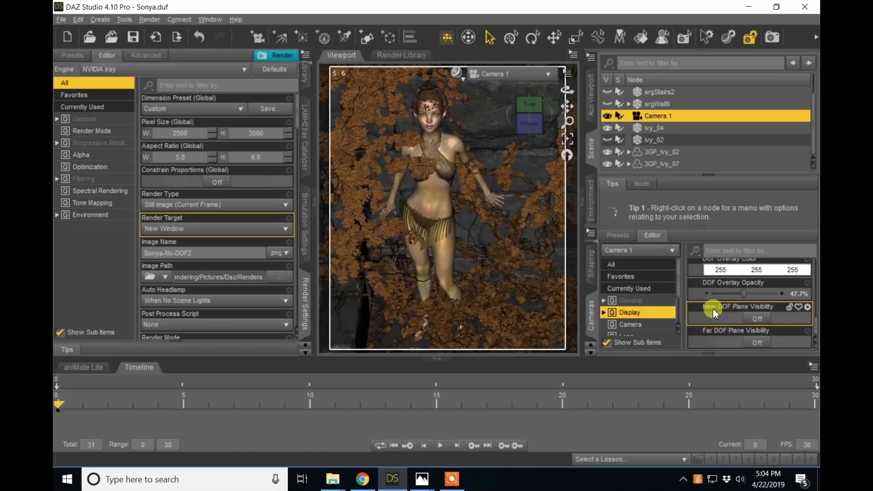
{"action": "left_click", "coordinate": [757, 319]}
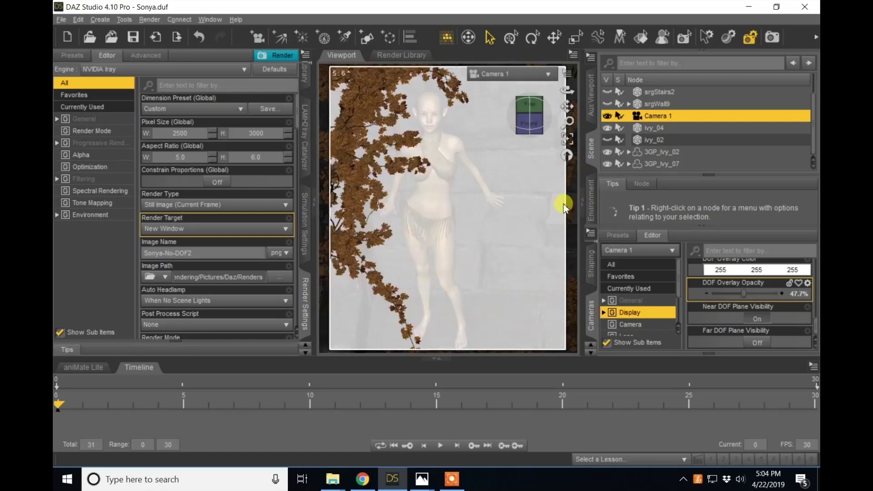
{"action": "mouse_move", "coordinate": [740, 296]}
{"action": "left_mouse_down"}
{"action": "mouse_move", "coordinate": [705, 293]}
{"action": "mouse_move", "coordinate": [733, 296]}
{"action": "left_mouse_up"}
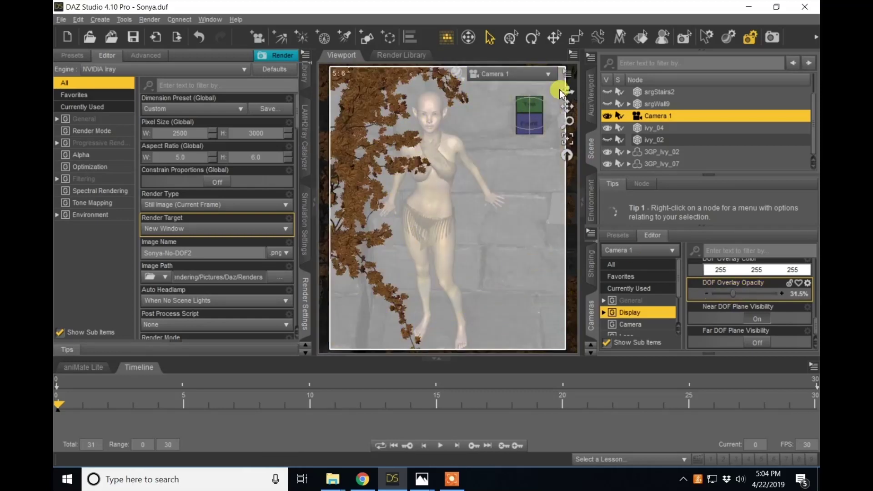
Switch the viewport to Perspective View and then back to Camera 1.
{"action": "left_click", "coordinate": [550, 74]}
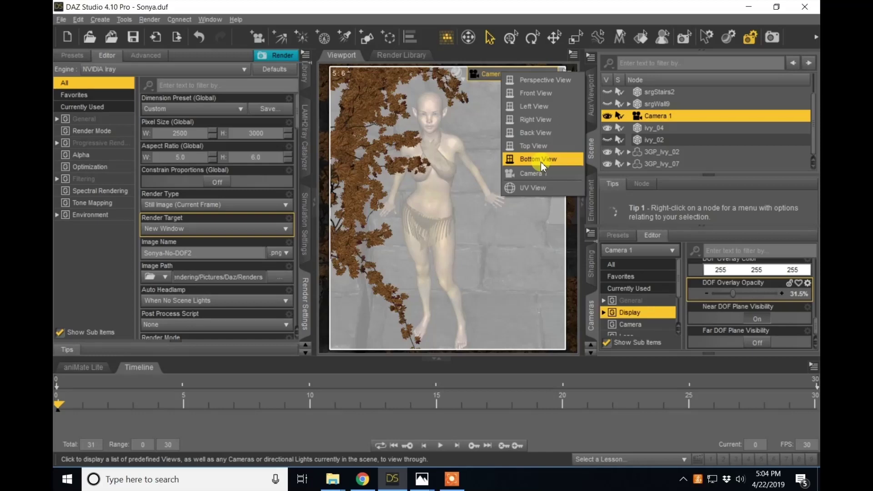
{"action": "left_click", "coordinate": [540, 80]}
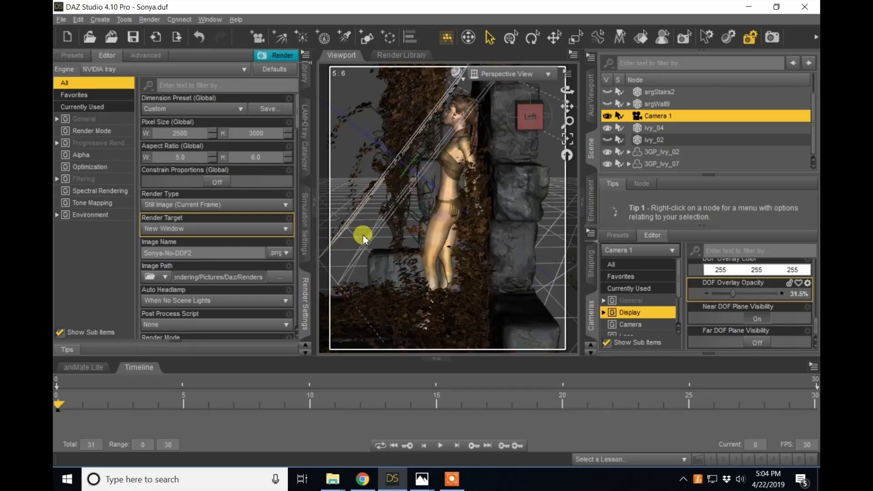
{"action": "left_click", "coordinate": [542, 73]}
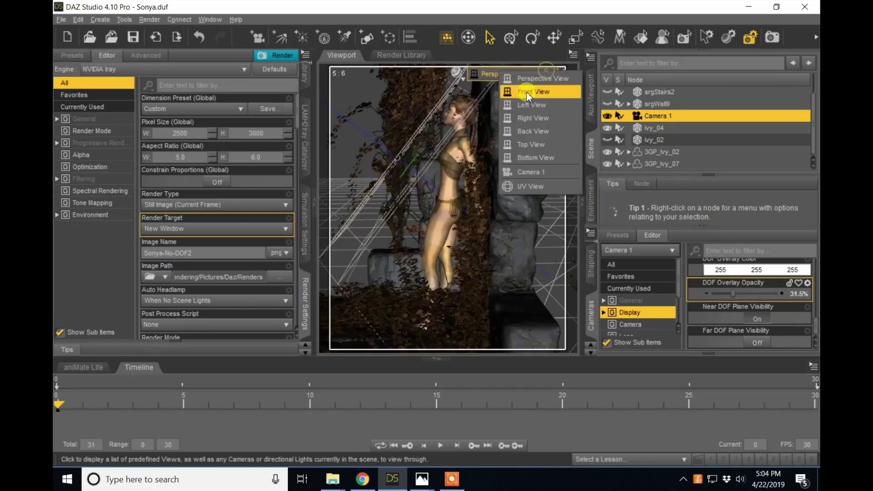
{"action": "left_click", "coordinate": [529, 173]}
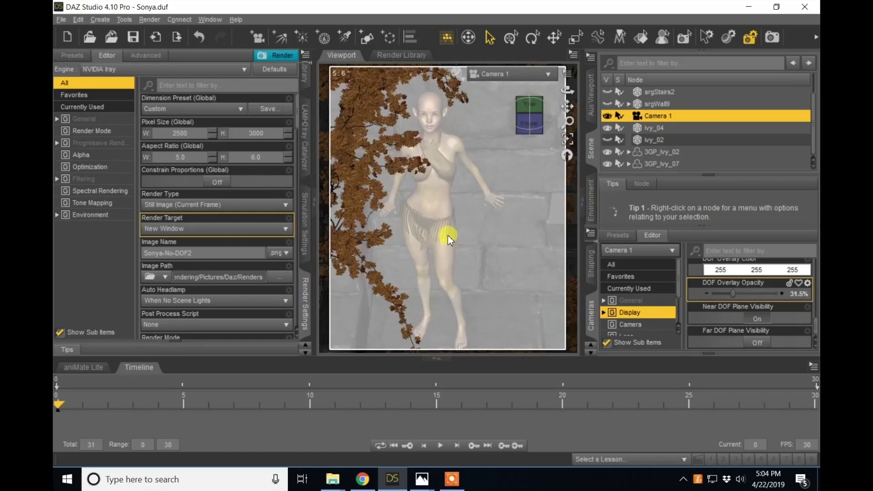
Hide the near DOF plane overlay and toggle the far DOF plane overlay.
{"action": "scroll", "coordinate": [737, 300], "scroll_direction": "up", "scroll_amount": 1}
{"action": "left_click", "coordinate": [757, 324]}
{"action": "scroll", "coordinate": [756, 332], "scroll_direction": "down", "scroll_amount": 1}
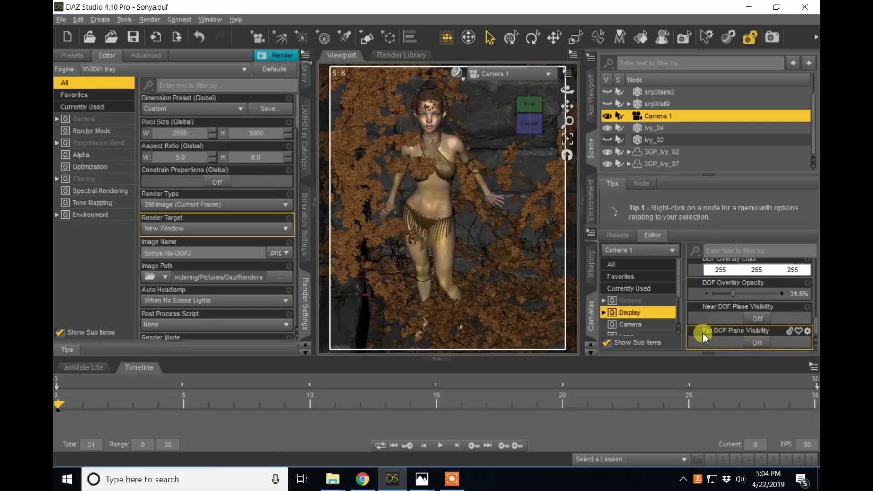
{"action": "left_click", "coordinate": [757, 344]}
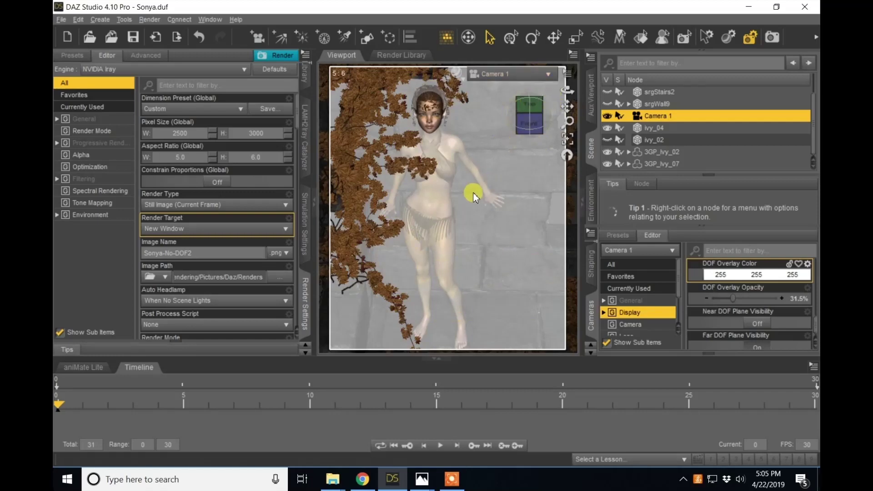
{"action": "scroll", "coordinate": [751, 309], "scroll_direction": "down", "scroll_amount": 1}
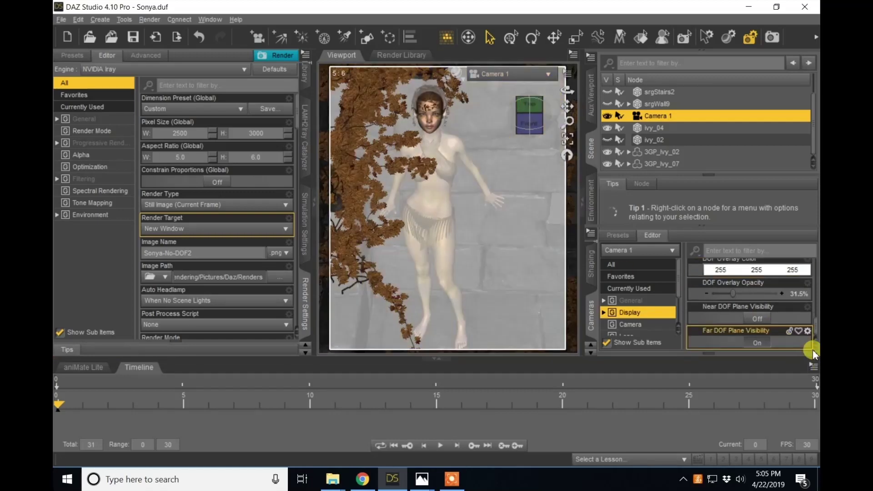
{"action": "left_click", "coordinate": [755, 346]}
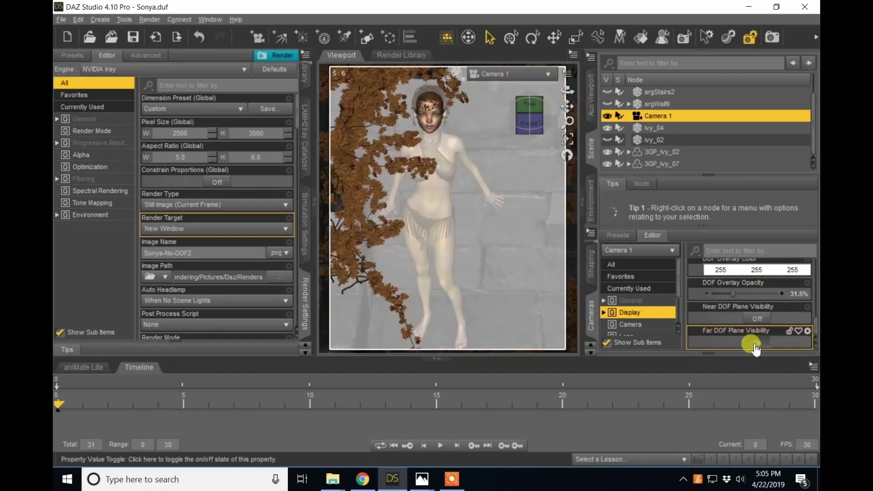
Change the viewport to Perspective View, then return to looking through Camera 1.
{"action": "left_click", "coordinate": [548, 74]}
{"action": "left_click", "coordinate": [519, 79]}
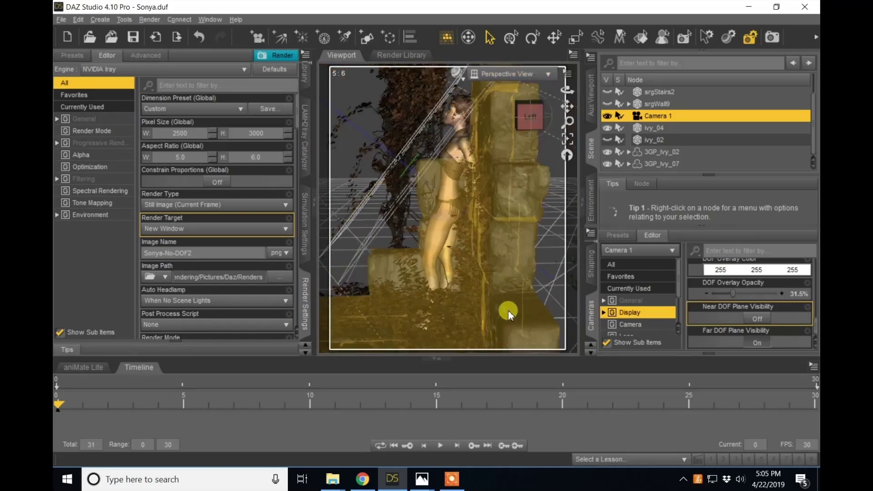
{"action": "left_click", "coordinate": [549, 73]}
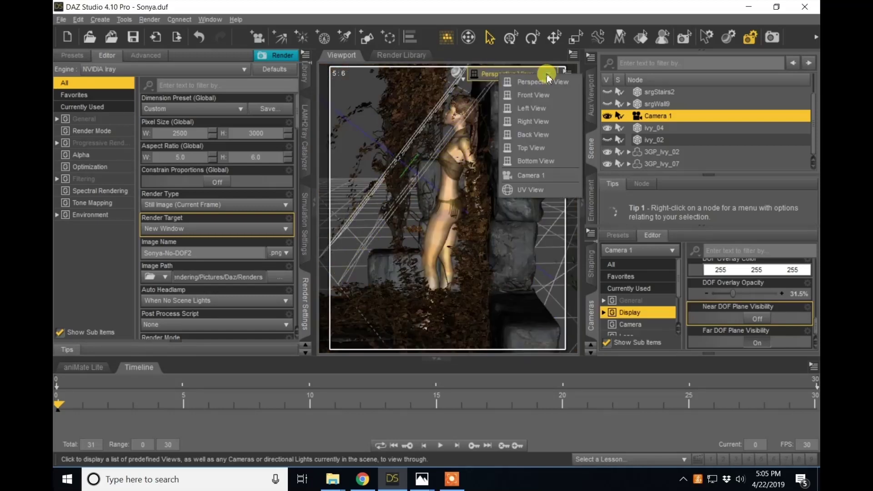
{"action": "left_click", "coordinate": [539, 176]}
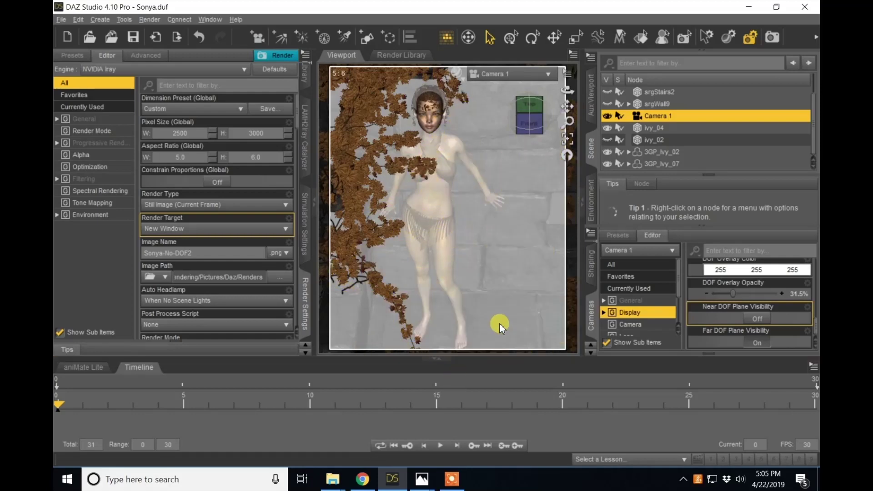
Toggle the near and far DOF plane overlays on and off, leaving both hidden.
{"action": "left_click", "coordinate": [757, 321]}
{"action": "left_click", "coordinate": [756, 322]}
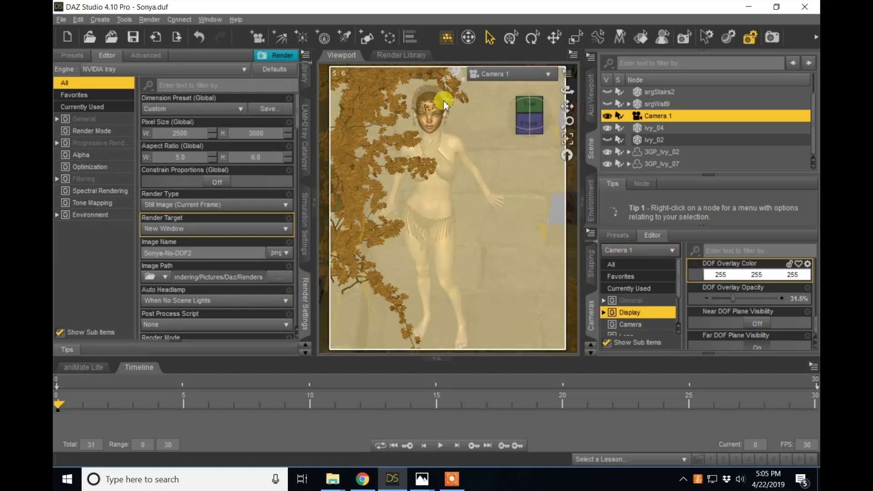
{"action": "left_click", "coordinate": [757, 322]}
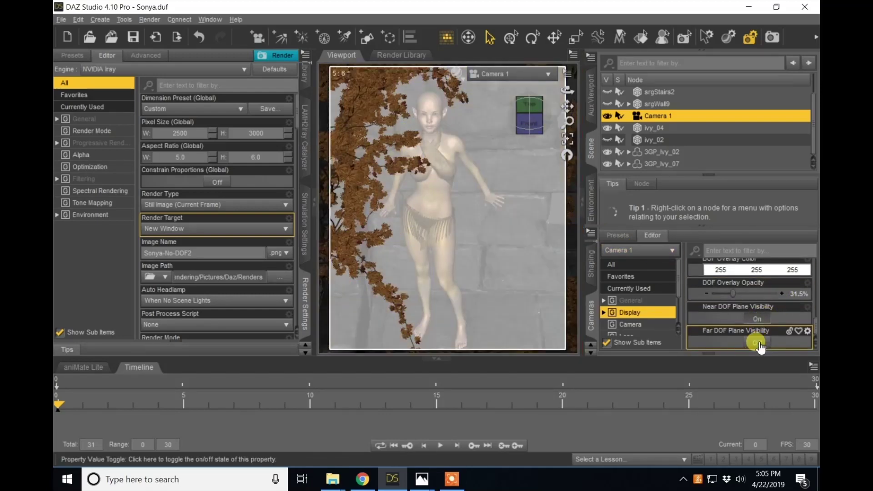
{"action": "left_click", "coordinate": [757, 319]}
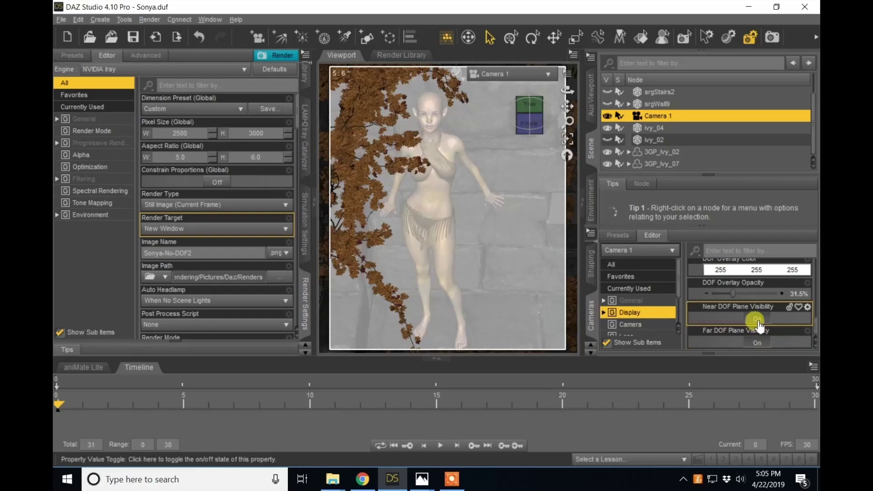
{"action": "left_click", "coordinate": [758, 345]}
{"action": "left_click", "coordinate": [758, 345]}
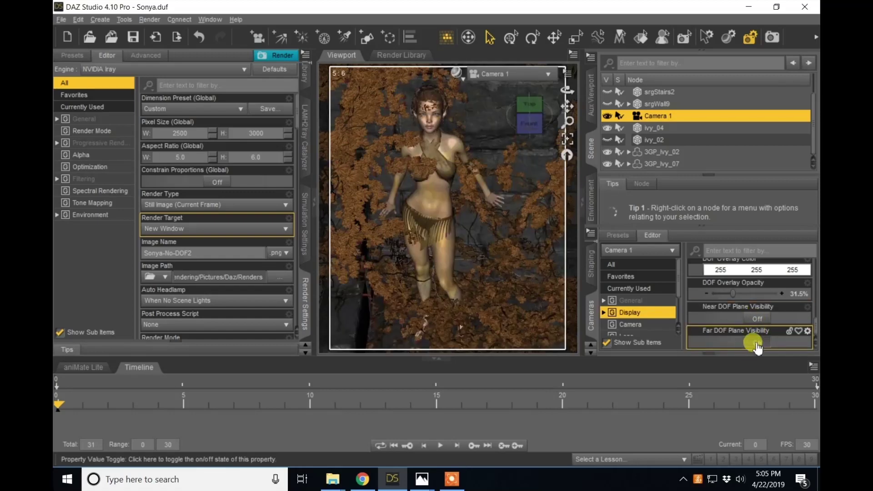
{"action": "left_click", "coordinate": [758, 344]}
{"action": "left_click", "coordinate": [757, 319]}
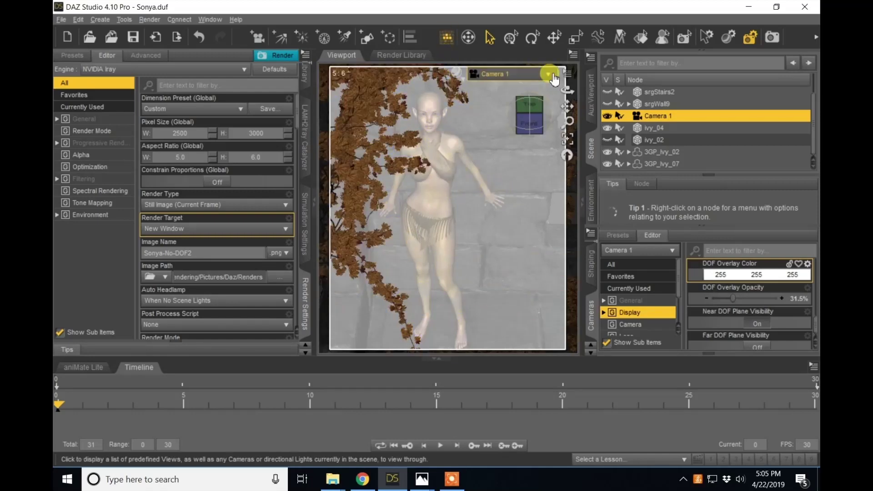
{"action": "left_click", "coordinate": [755, 323]}
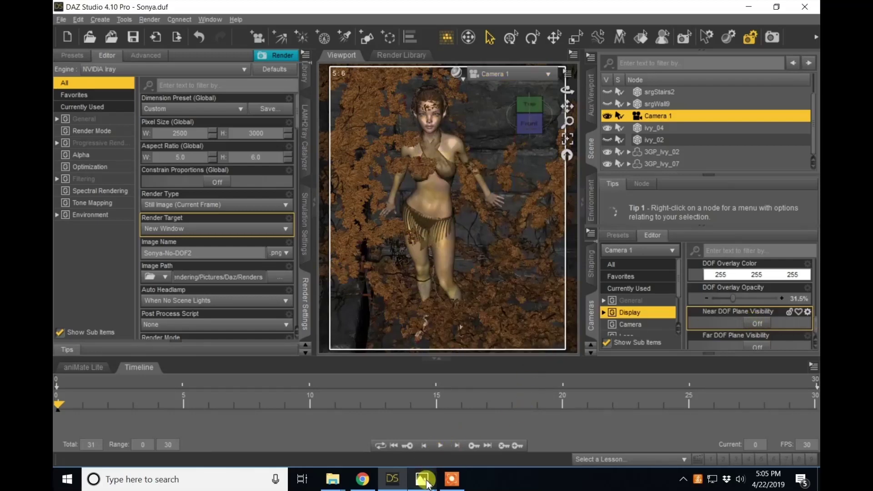
Bring up the 1-Sonya-DOF.jpg render in Photos and zoom into it.
{"action": "mouse_move", "coordinate": [427, 483]}
{"action": "left_click", "coordinate": [320, 439]}
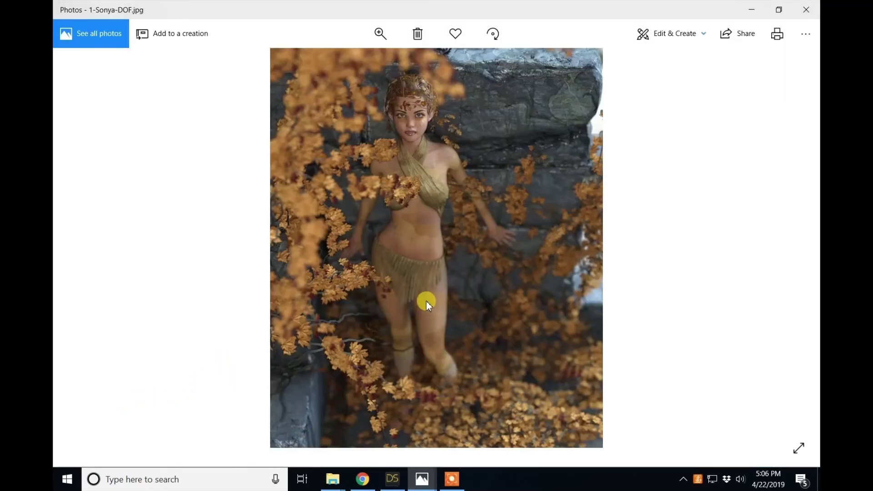
{"action": "key", "text": "ctrl+plus"}
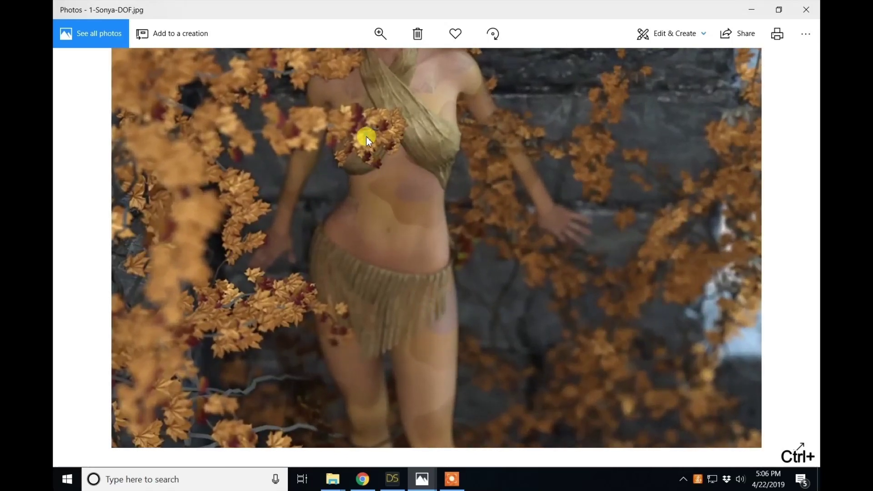
Pan from the sharp face to the blurred skirt and legs and back, then zoom out.
{"action": "left_click_drag", "start_coordinate": [366, 136], "coordinate": [364, 330]}
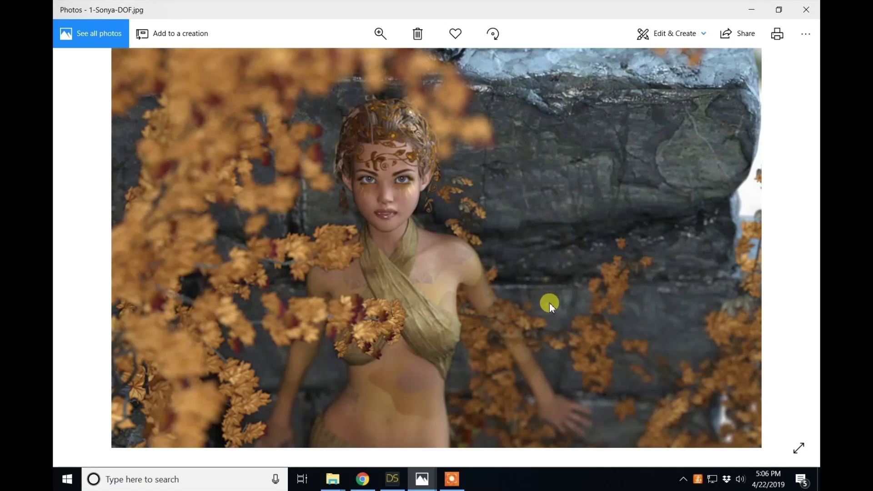
{"action": "left_click_drag", "start_coordinate": [548, 304], "coordinate": [545, 35]}
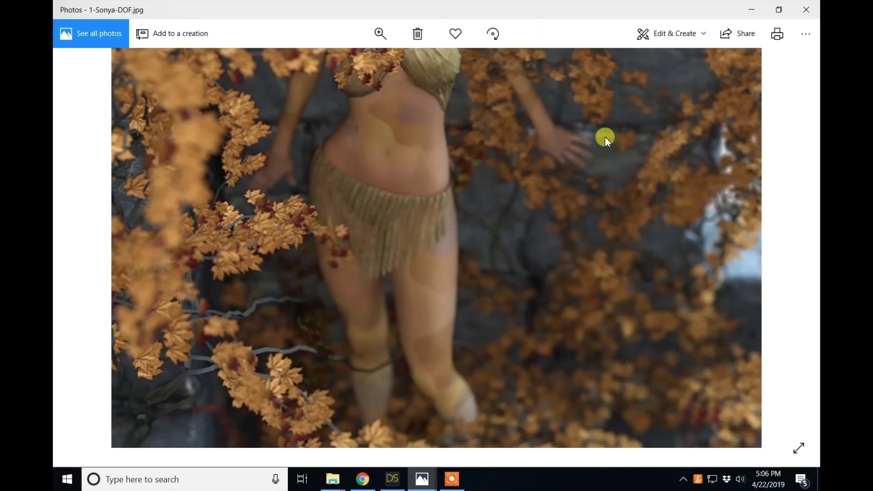
{"action": "left_click_drag", "start_coordinate": [605, 134], "coordinate": [605, 410]}
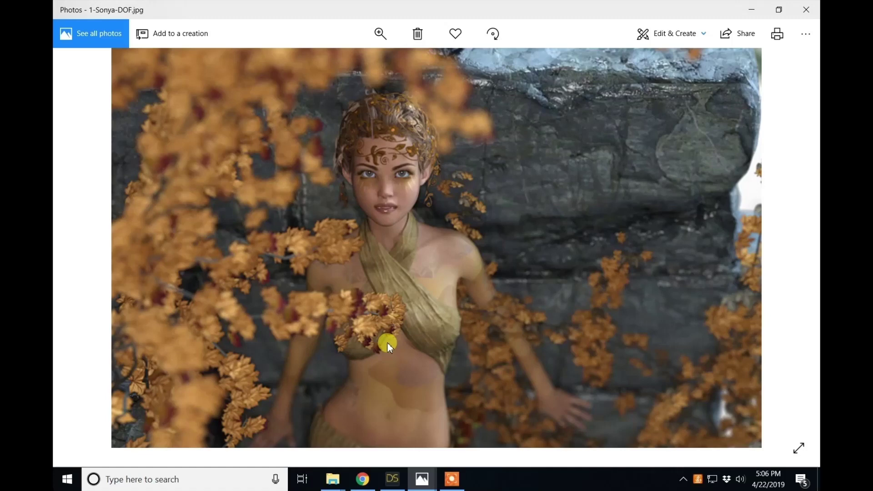
{"action": "scroll", "coordinate": [387, 342], "scroll_direction": "down", "scroll_amount": 5, "text": "ctrl"}
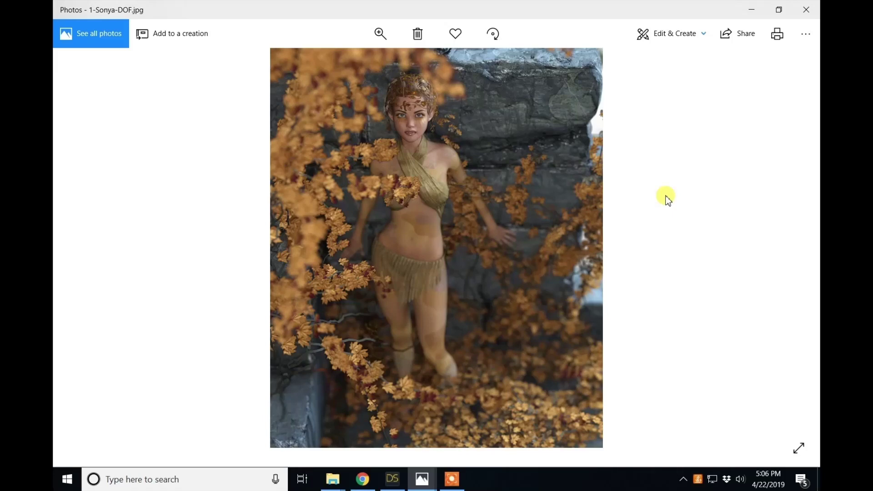
Step to 2-Sonya-No-DOF.jpg, zoom in on the sharp face, then fit the whole render.
{"action": "left_click", "coordinate": [795, 248]}
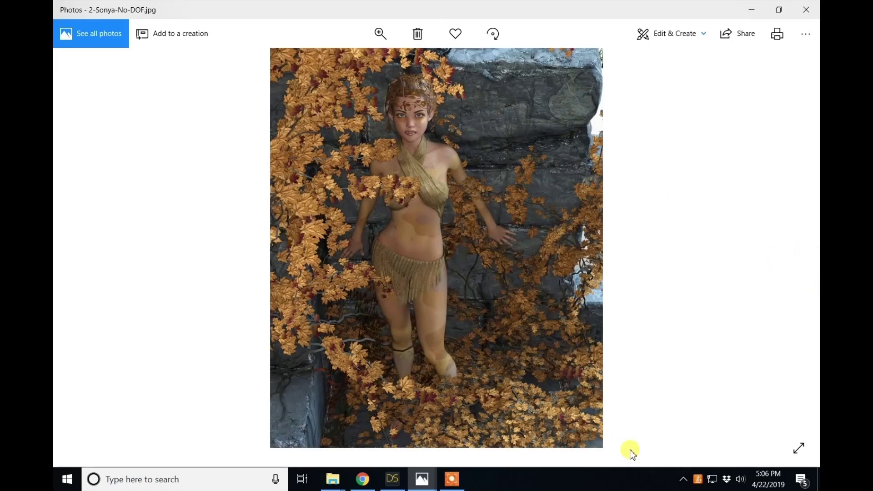
{"action": "key", "text": "ctrl+plus"}
{"action": "key", "text": "ctrl+plus"}
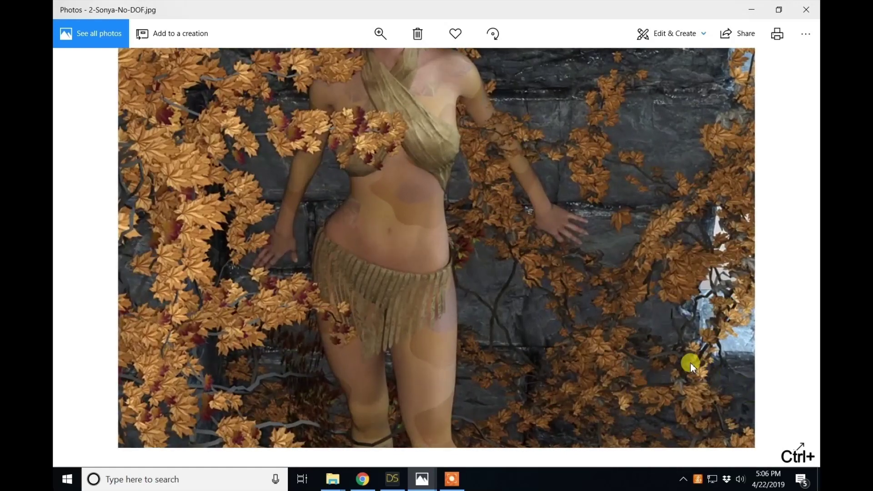
{"action": "left_click_drag", "start_coordinate": [437, 218], "coordinate": [460, 427]}
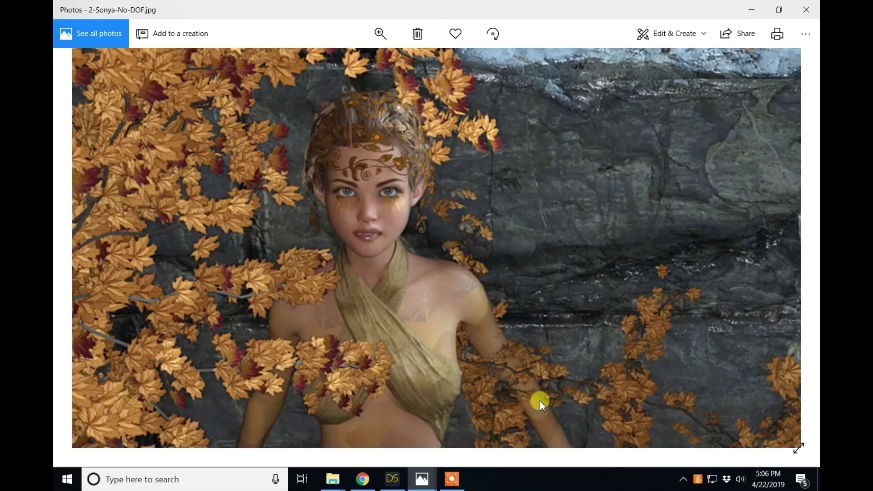
{"action": "key", "text": "ctrl+minus"}
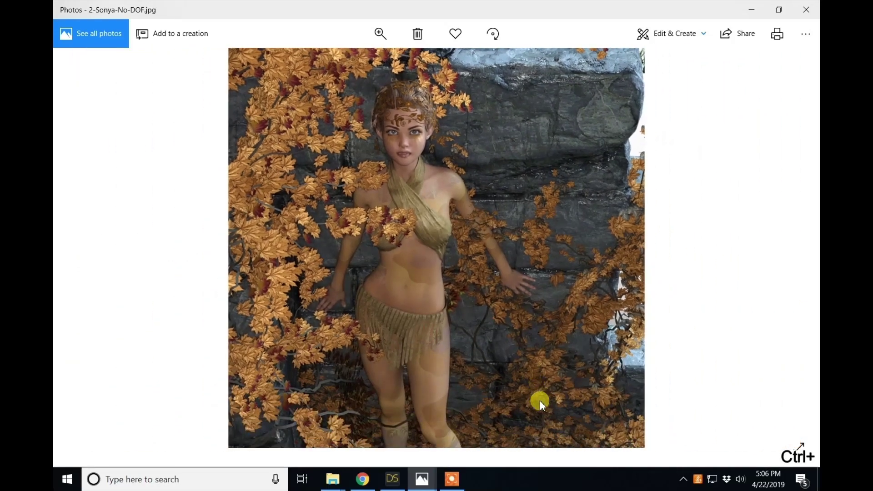
{"action": "key", "text": "ctrl+minus"}
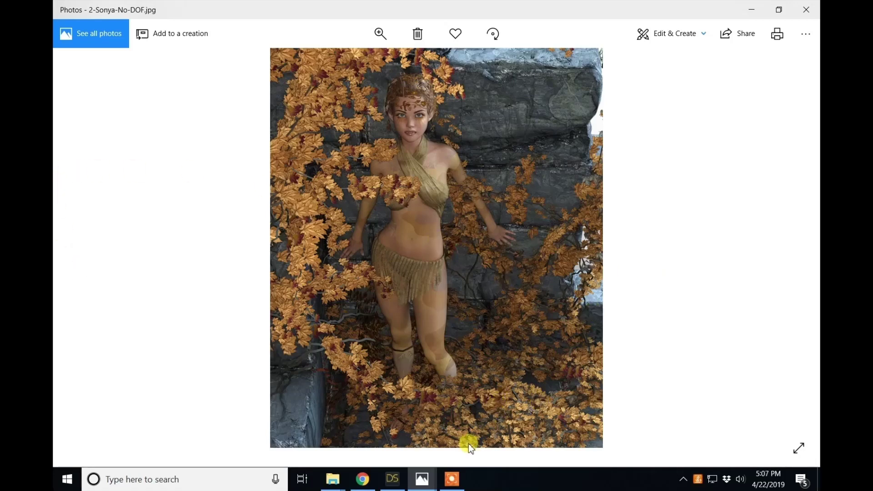
{"action": "mouse_move", "coordinate": [418, 486]}
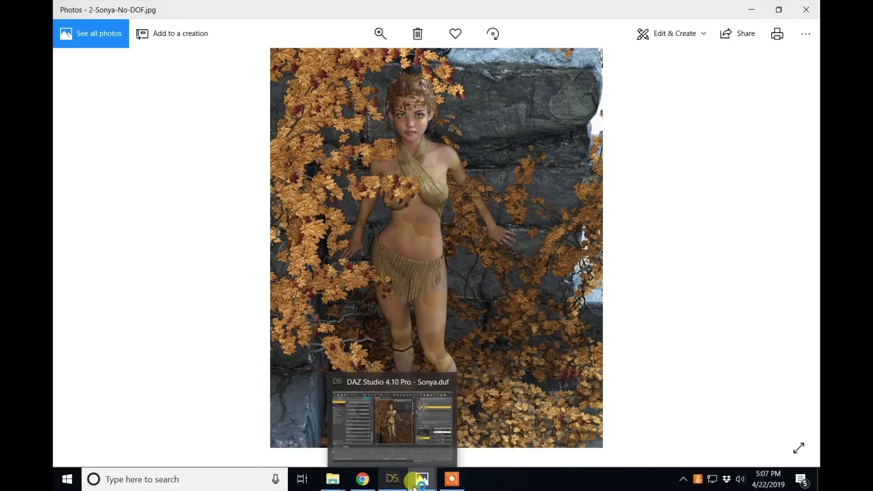
{"action": "left_click", "coordinate": [557, 427]}
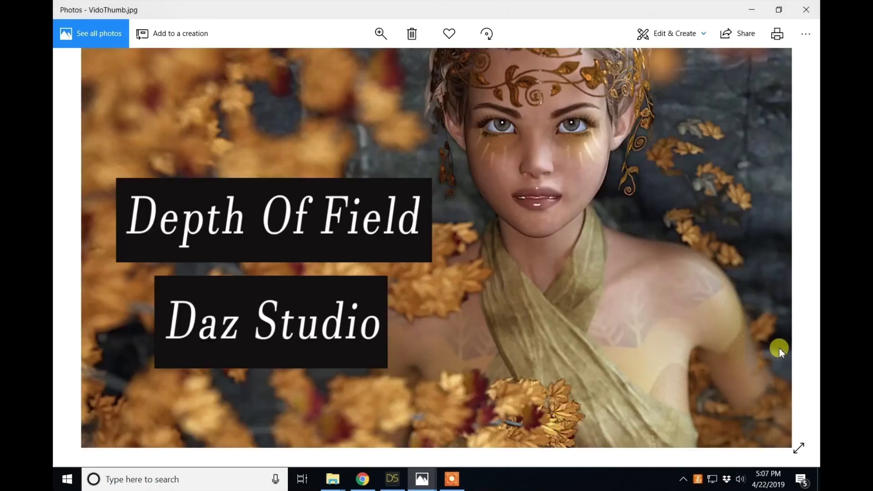